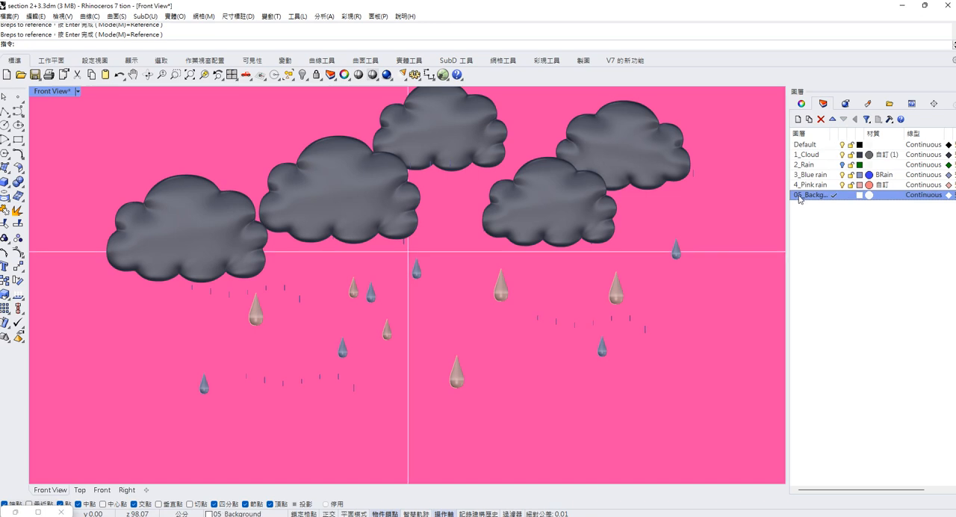
Rename the background layer as 5_Background.
key("BackSpace")
key("Return")
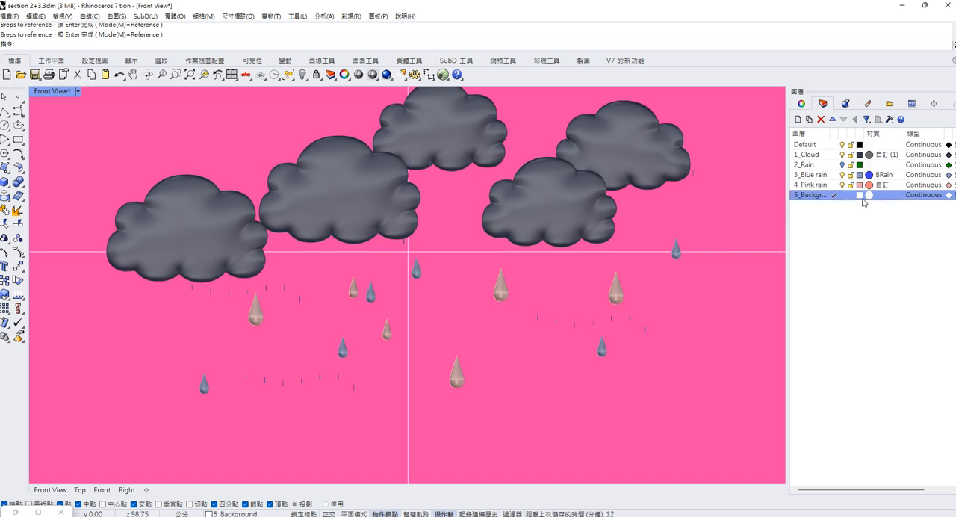
Switch the Front View viewport to Rendered display mode to preview the clouds and raindrops.
left_click(79, 91)
left_click(104, 138)
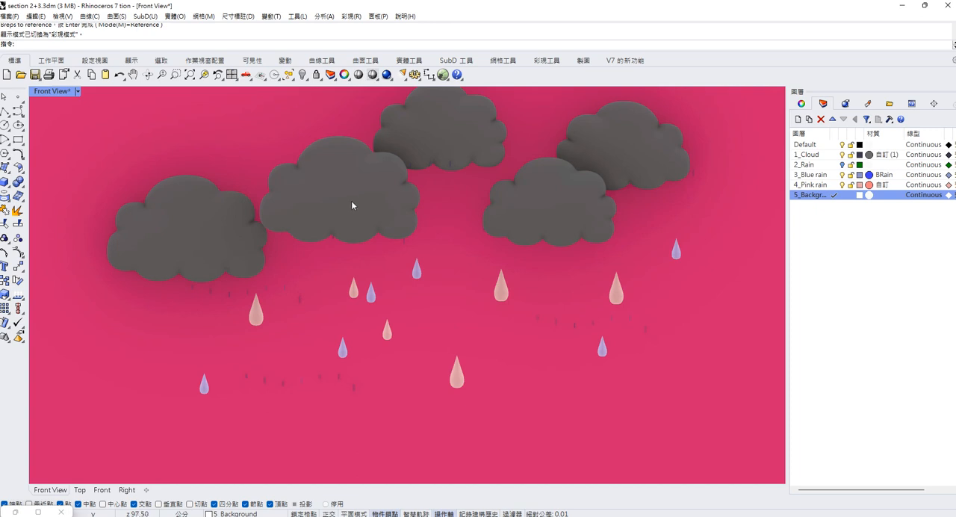
scroll(404, 221, "down", 2)
scroll(429, 206, "up", 2)
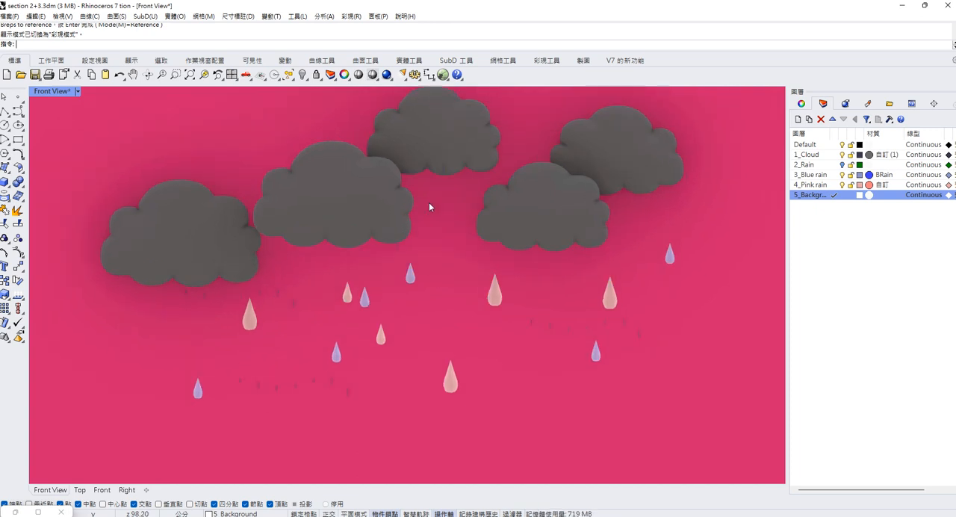
Return the viewport to Shaded display and make Default the current layer.
key("ctrl+alt+s")
left_click(834, 144)
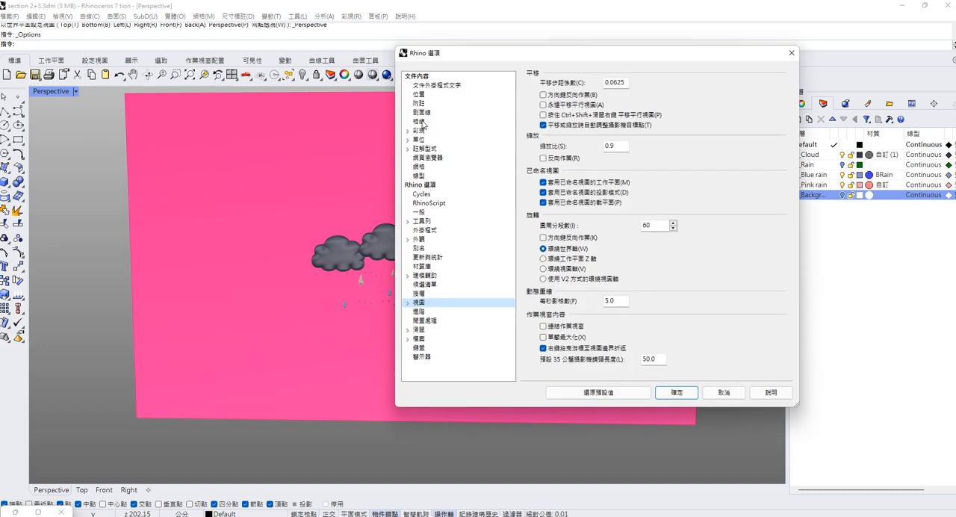
Open the document grid settings in the Rhino options and close the dialog.
left_click(422, 122)
key("Return")
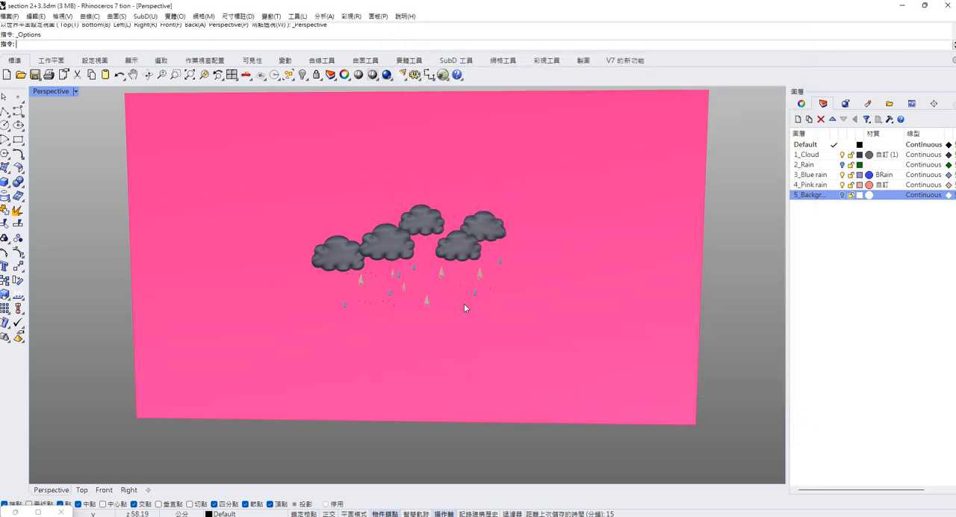
Move the Grasshopper window clear of the model and make the 2_Rain layer visible in the Perspective view.
right_click_drag(480, 291, 405, 268)
scroll(278, 206, "down", 2)
scroll(402, 227, "down", 2)
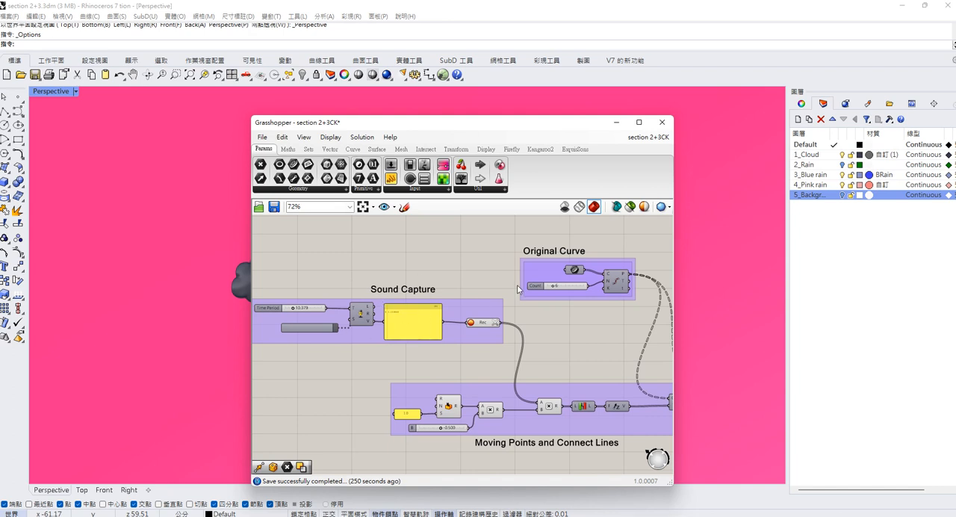
scroll(526, 295, "up", 1)
right_click_drag(537, 314, 418, 319)
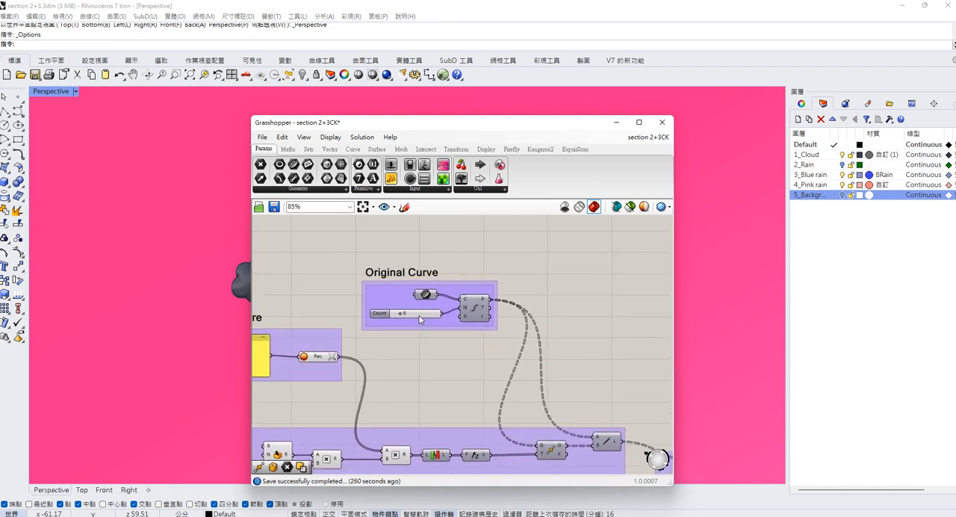
left_click_drag(543, 127, 553, 307)
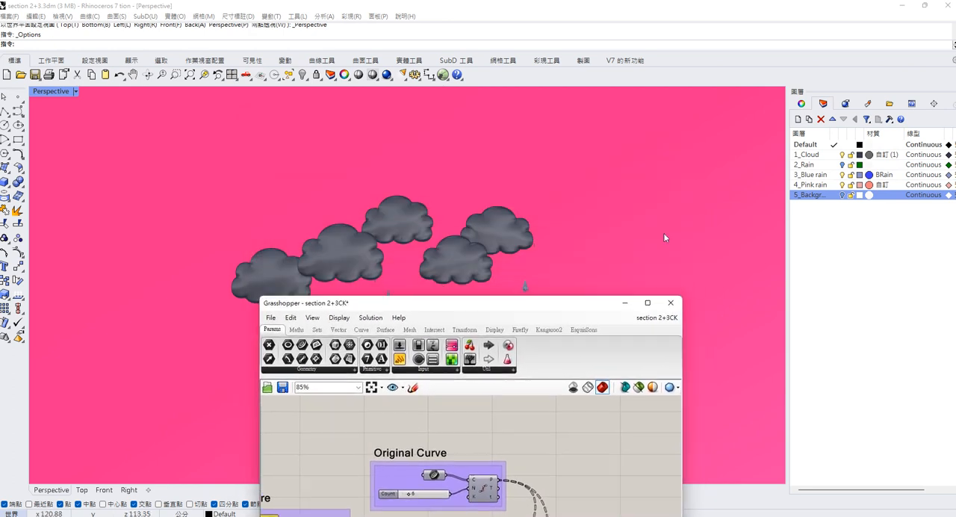
left_click(842, 166)
right_click_drag(513, 244, 451, 253)
scroll(310, 266, "up", 8)
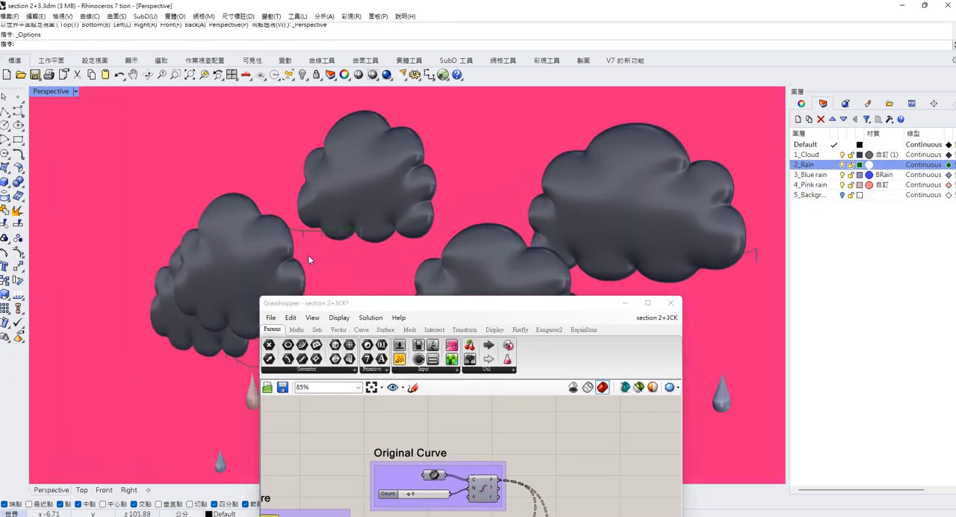
scroll(310, 264, "up", 2)
Examine the Original Curve group in the Grasshopper definition alongside the divided rain curves below the clouds.
left_click_drag(411, 303, 402, 159)
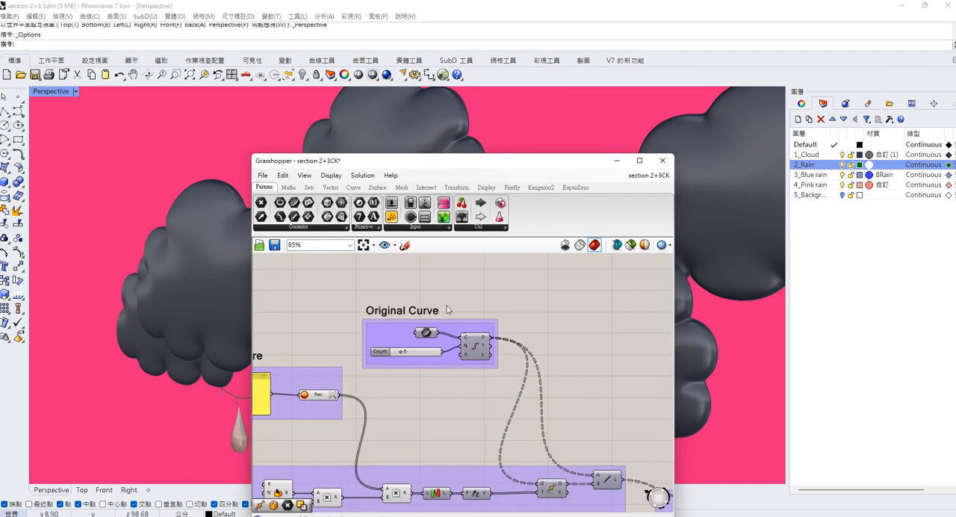
scroll(447, 308, "down", 2)
scroll(458, 325, "up", 4)
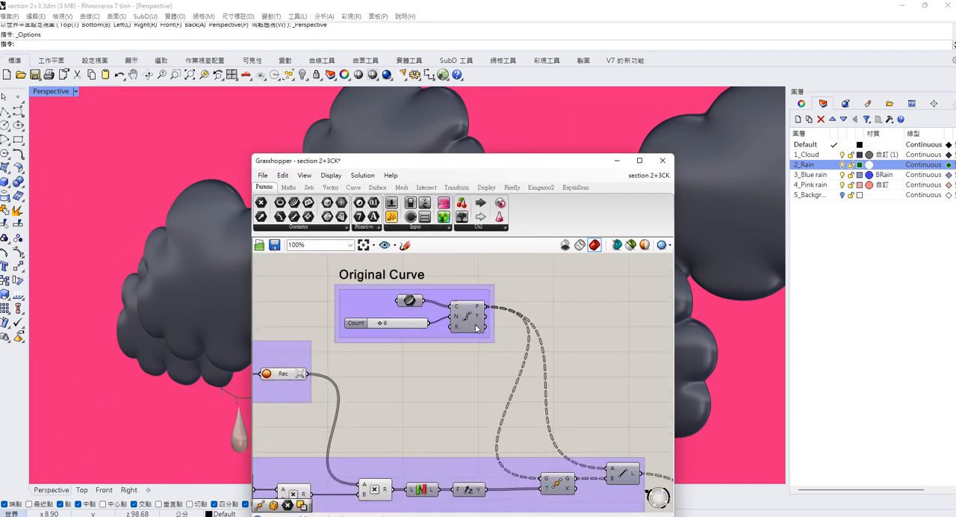
left_click_drag(409, 163, 457, 159)
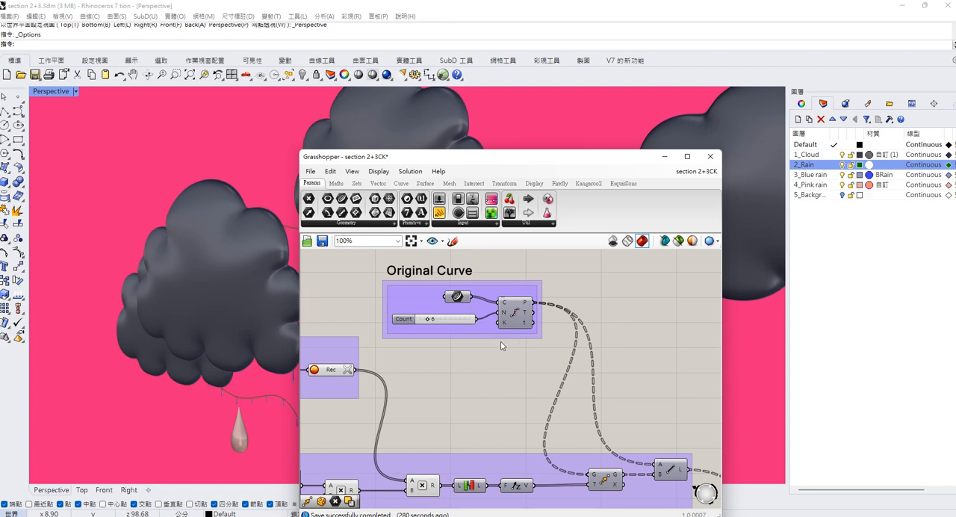
scroll(498, 355, "down", 3)
right_click_drag(482, 388, 520, 368)
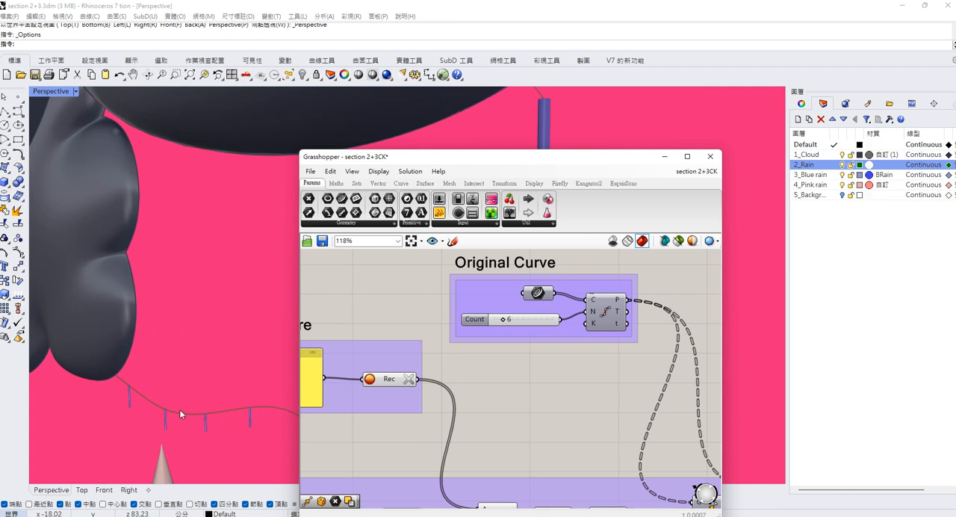
scroll(159, 395, "down", 3)
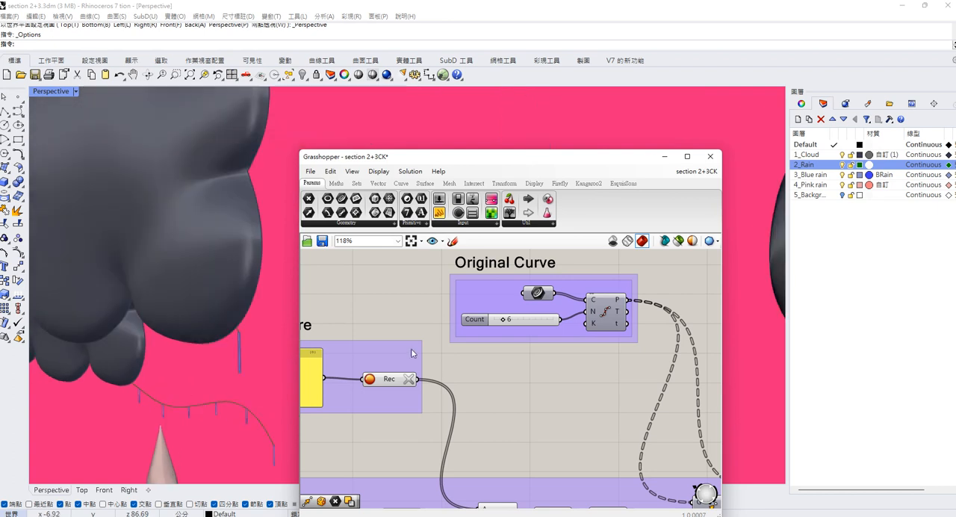
right_click_drag(244, 418, 249, 326)
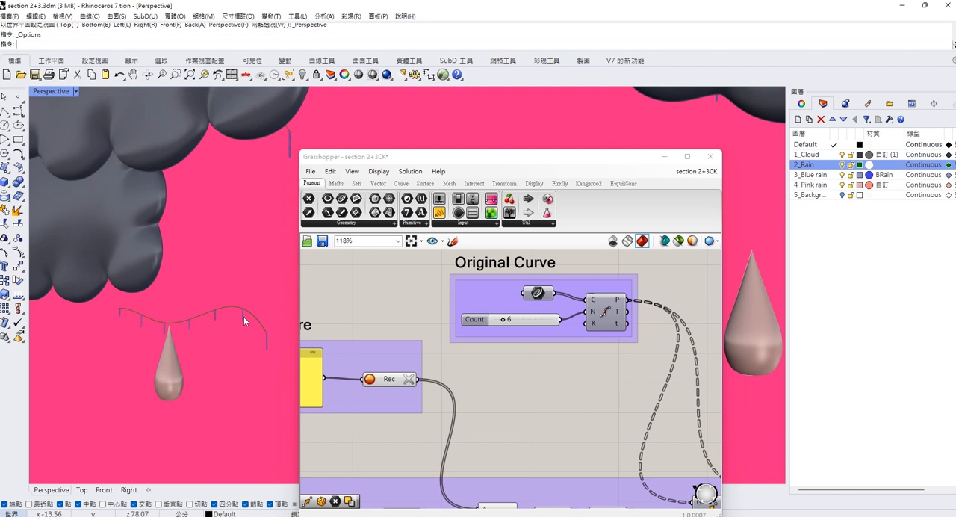
scroll(169, 325, "down", 2)
scroll(602, 366, "up", 1)
scroll(602, 366, "down", 3)
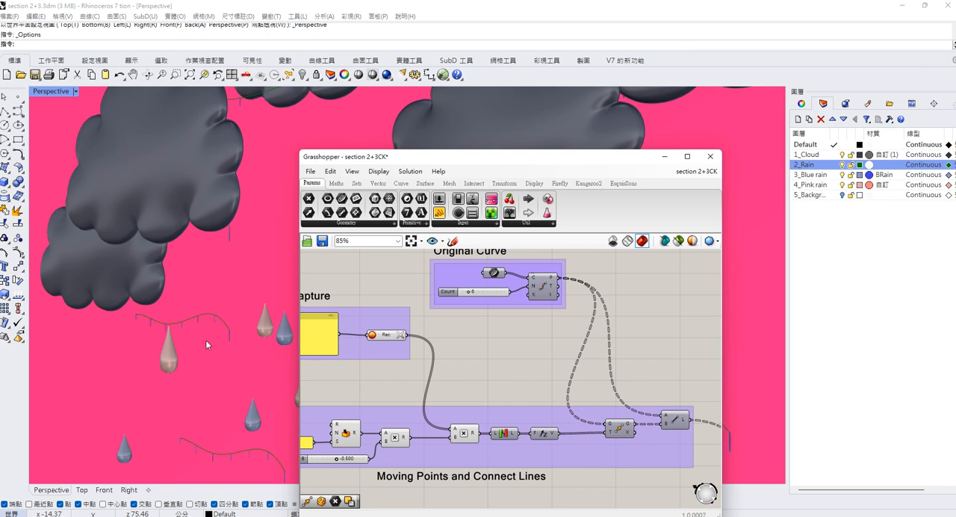
scroll(523, 398, "up", 1)
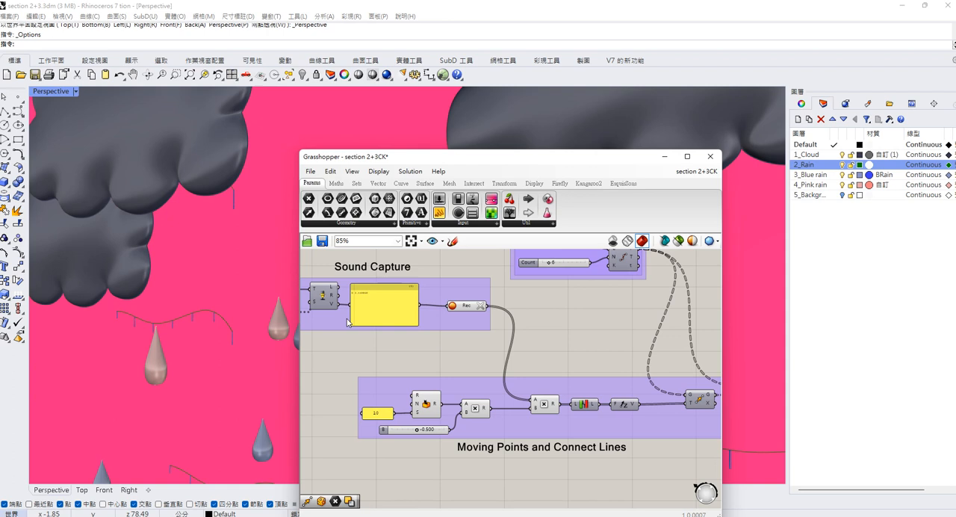
Examine how the Sound Capture group feeds the Moving Points and Connect Lines group, including its multiplication and Move components.
scroll(457, 333, "down", 1)
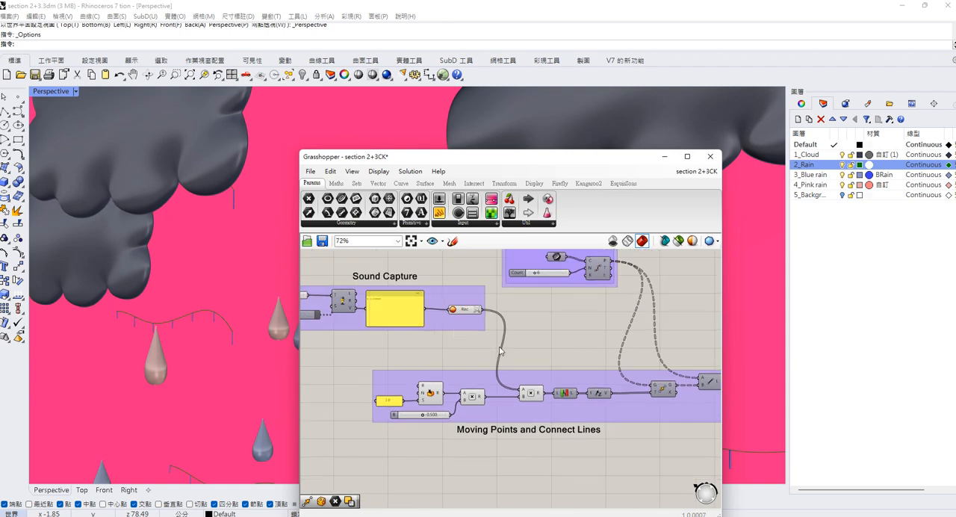
right_click_drag(550, 341, 526, 340)
scroll(543, 366, "up", 5)
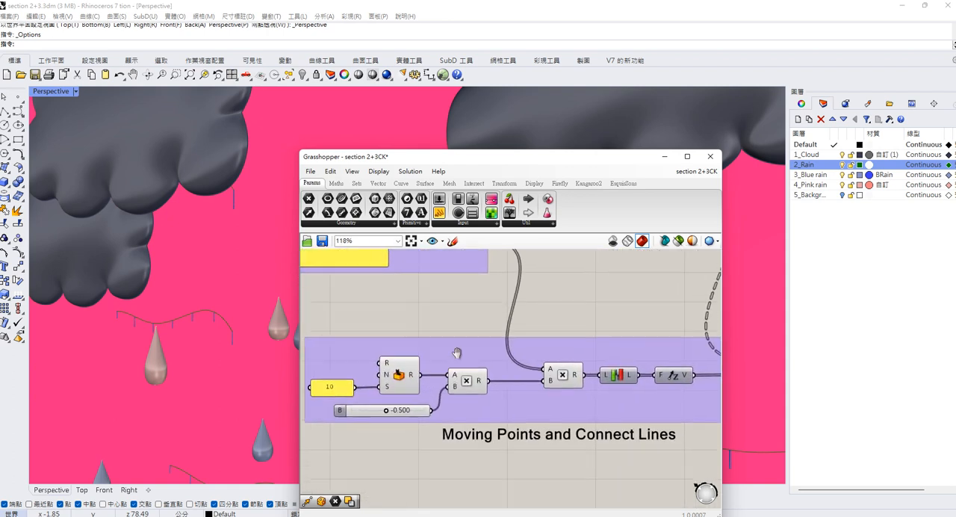
left_click_drag(348, 332, 482, 405)
scroll(389, 333, "down", 5)
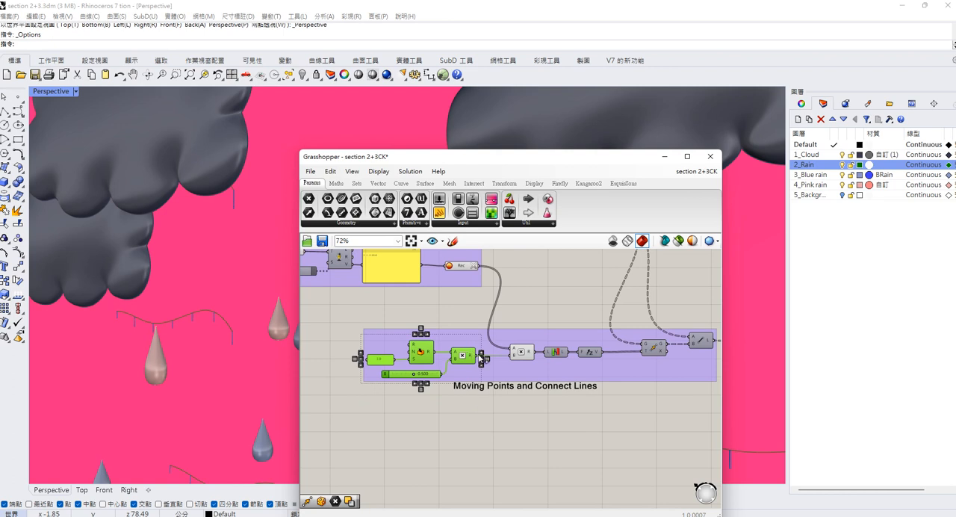
right_click_drag(525, 301, 494, 337)
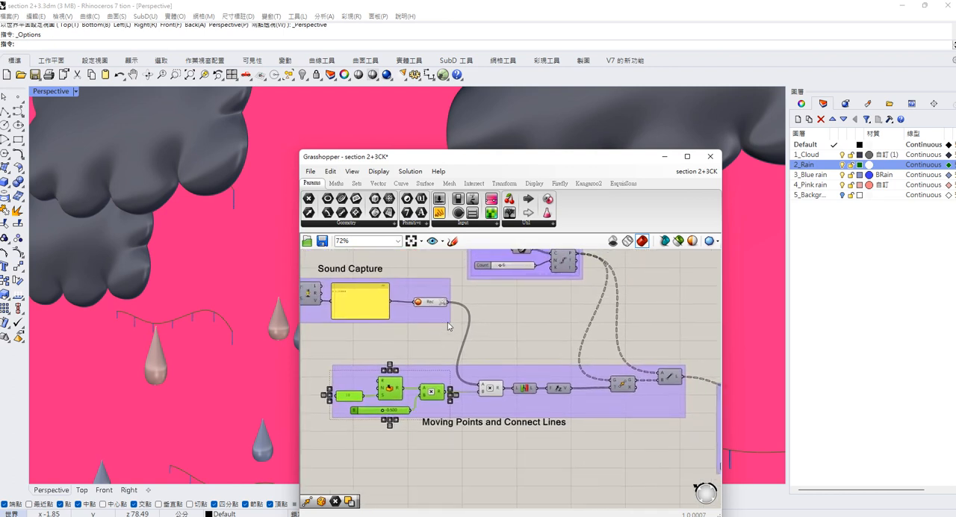
scroll(442, 361, "up", 1)
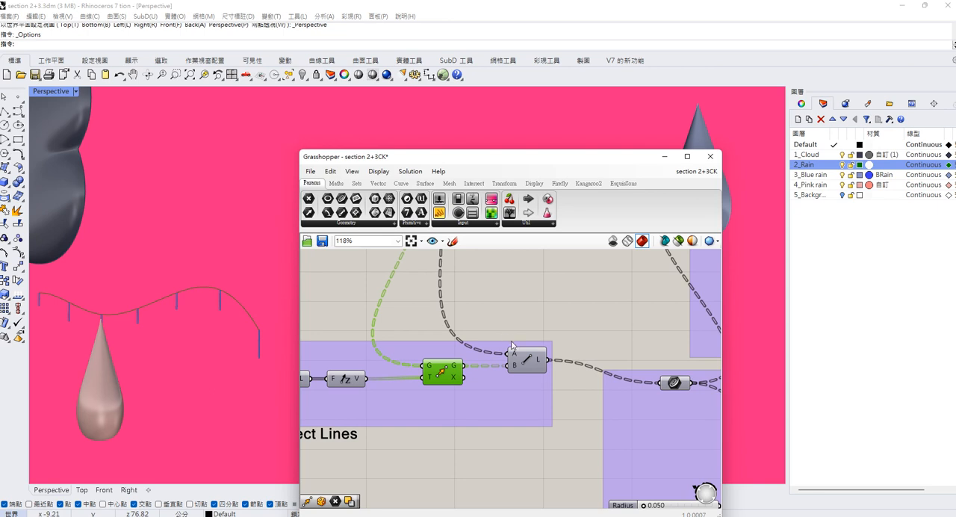
mouse_move(518, 363)
scroll(526, 367, "down", 4)
scroll(476, 342, "up", 3)
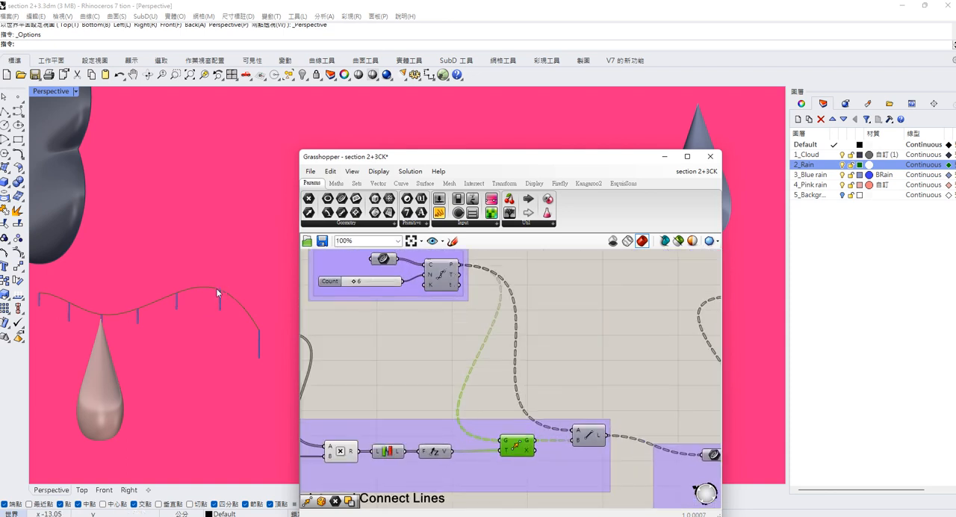
Turn on the viewport preview of the Line component in the Moving Points and Connect Lines group, and turn it off again.
scroll(552, 351, "down", 2)
right_click_drag(616, 363, 570, 363)
right_click(539, 375)
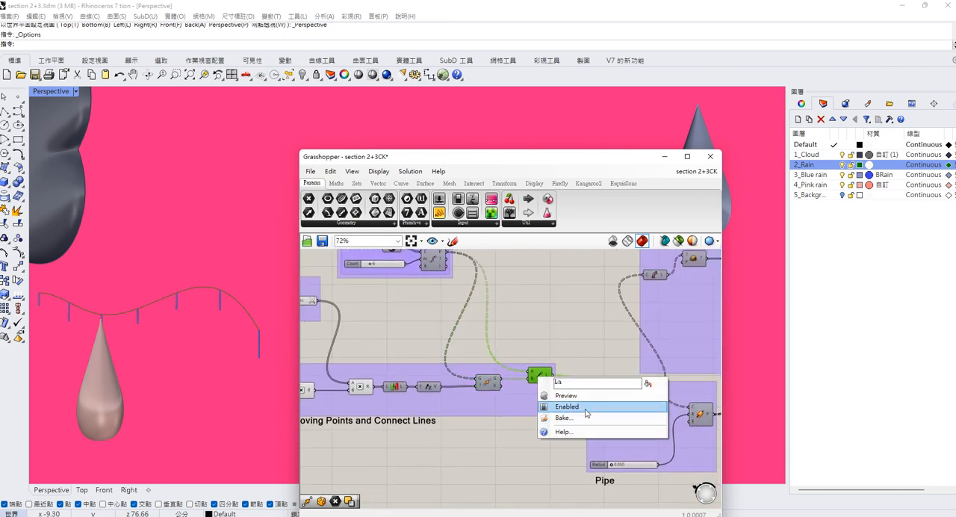
left_click(585, 408)
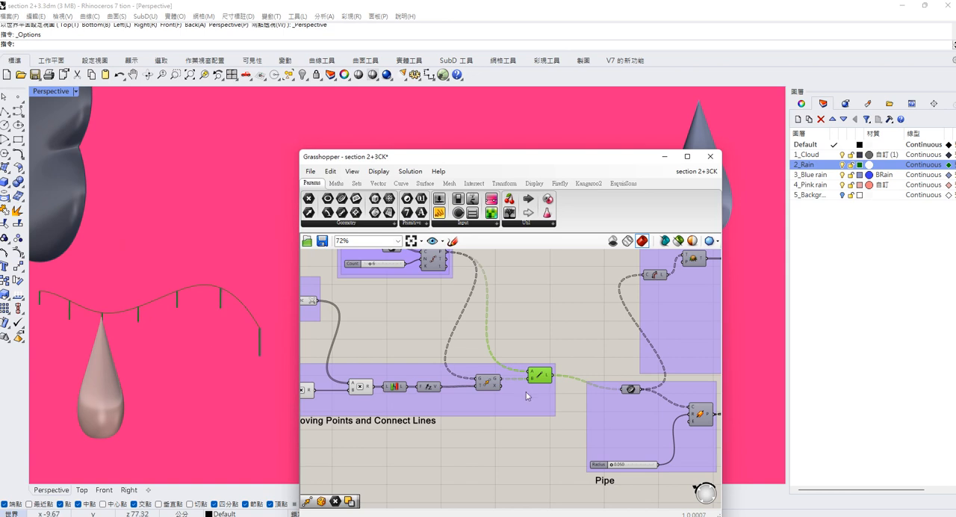
right_click(543, 374)
left_click(574, 397)
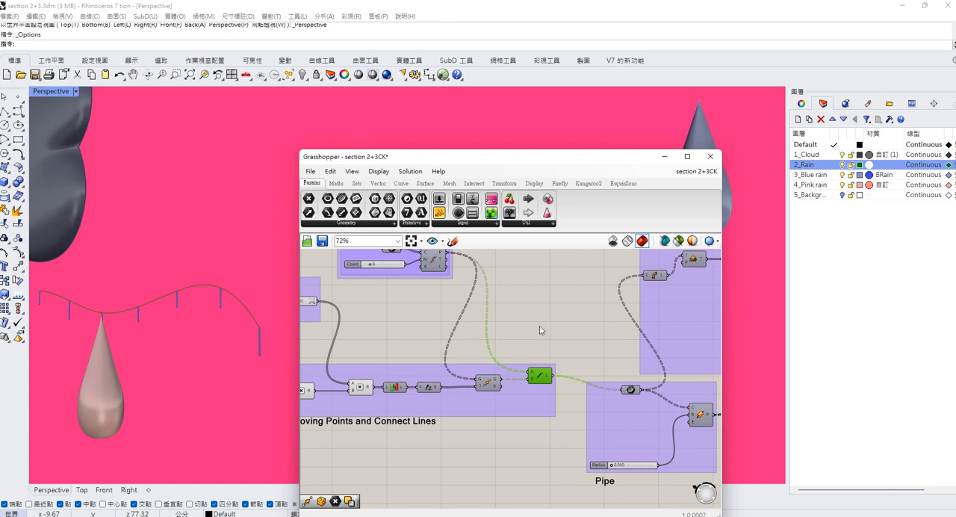
Examine the Line component's connection to the Pipe group and the pipe's Radius slider, comparing them with the pipes in the model.
scroll(549, 331, "down", 3)
scroll(549, 331, "up", 1)
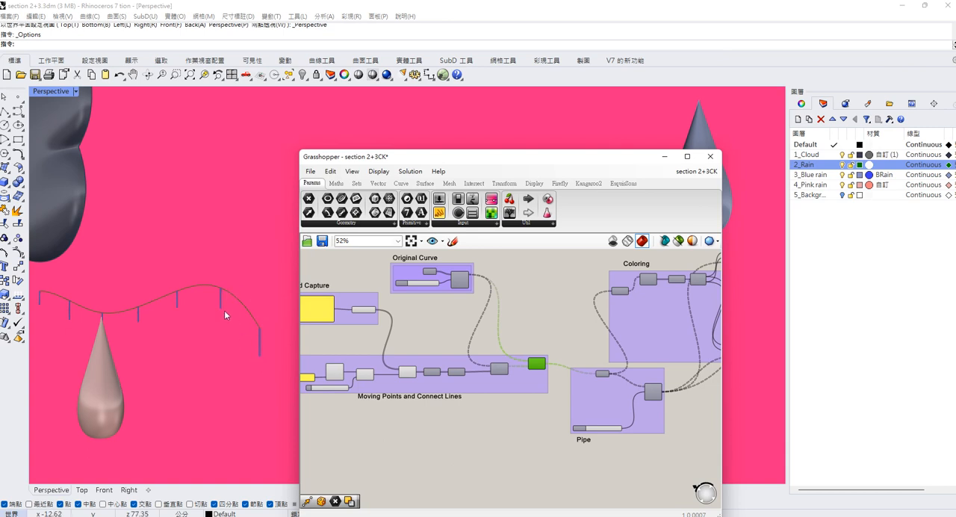
scroll(534, 364, "up", 5)
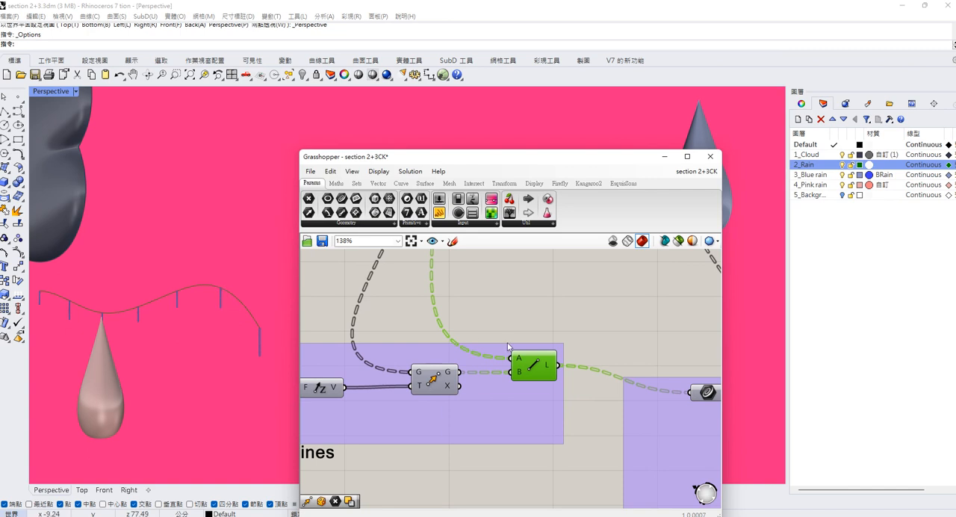
scroll(572, 352, "down", 5)
right_click_drag(572, 352, 427, 373)
scroll(427, 373, "up", 3)
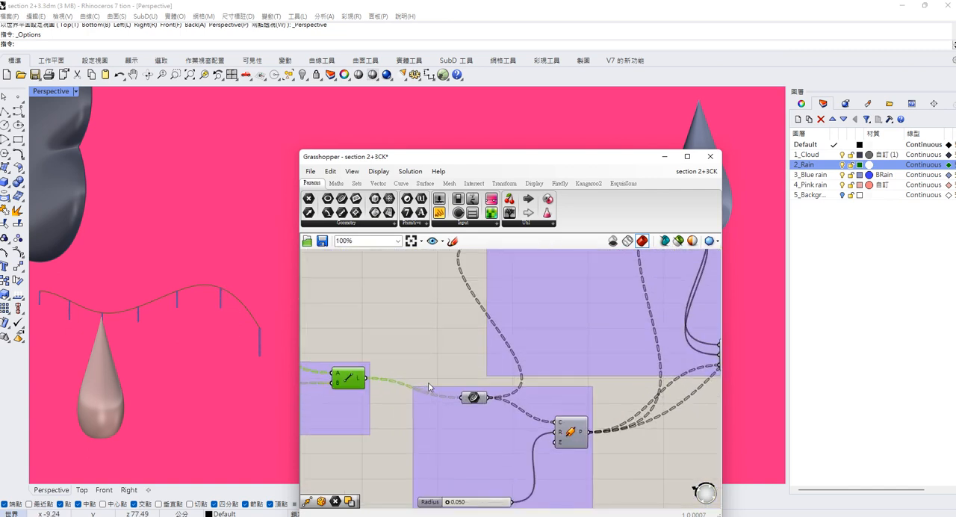
scroll(430, 386, "down", 1)
scroll(429, 381, "down", 1)
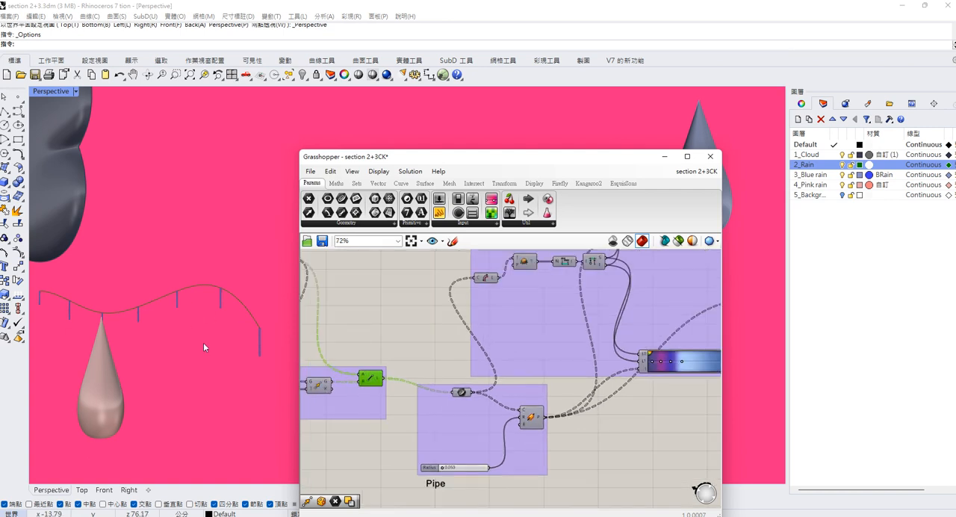
scroll(441, 331, "down", 2)
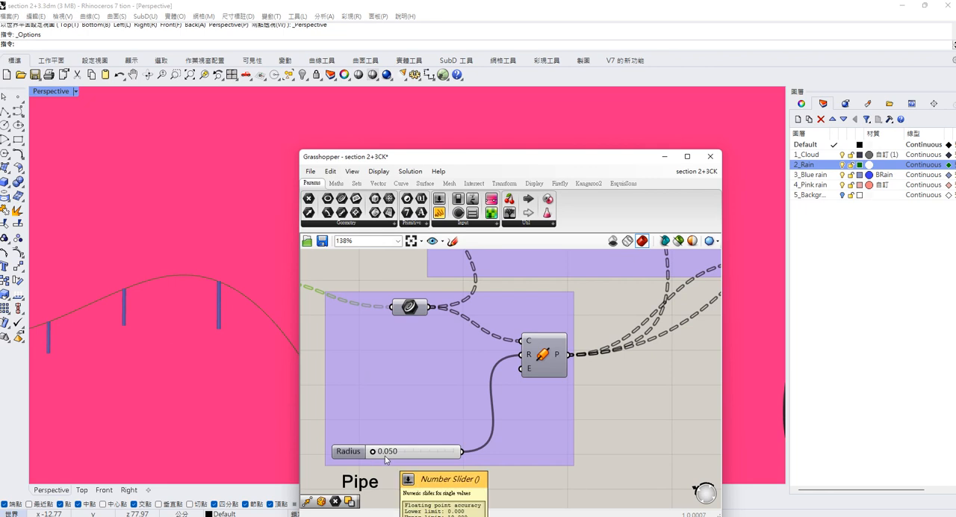
scroll(393, 457, "down", 5)
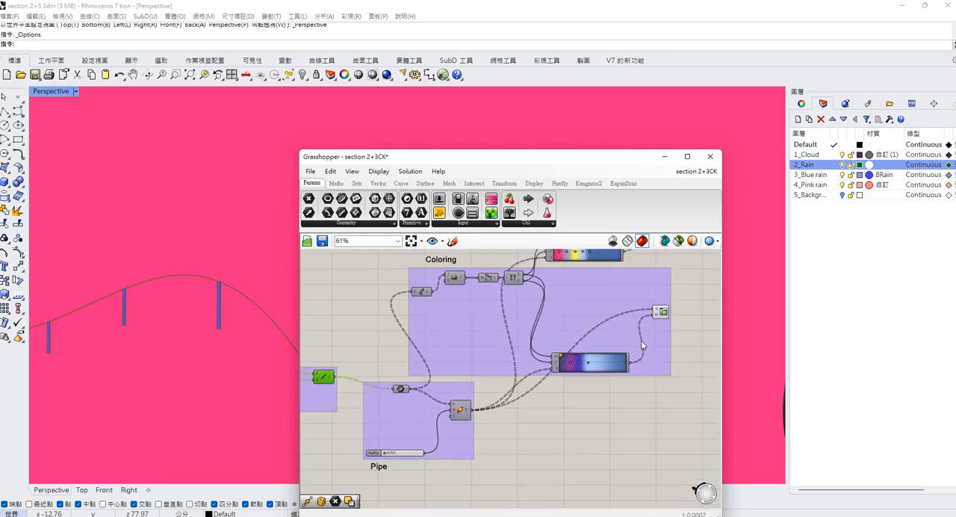
Examine the Coloring group's gradients and select the geometry parameter above it to trace its connection to the preview component.
scroll(645, 323, "up", 2)
right_click_drag(528, 313, 546, 417)
scroll(554, 326, "up", 3)
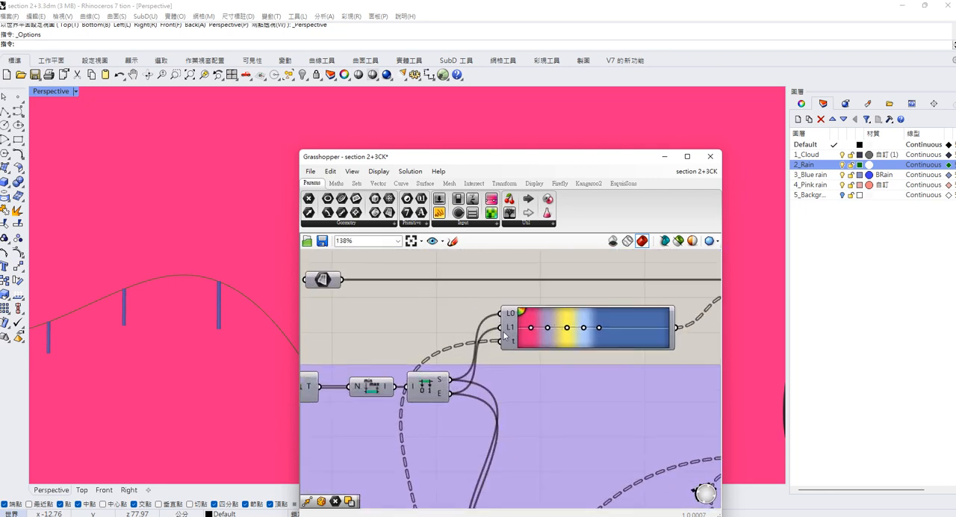
scroll(490, 329, "down", 2)
scroll(222, 224, "down", 10)
left_click(377, 296)
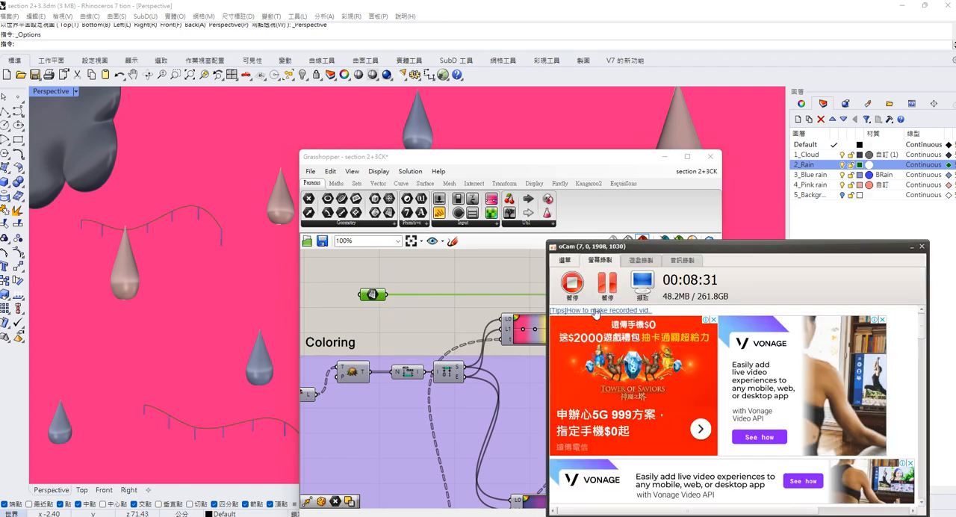
scroll(331, 292, "down", 1)
scroll(399, 291, "down", 2)
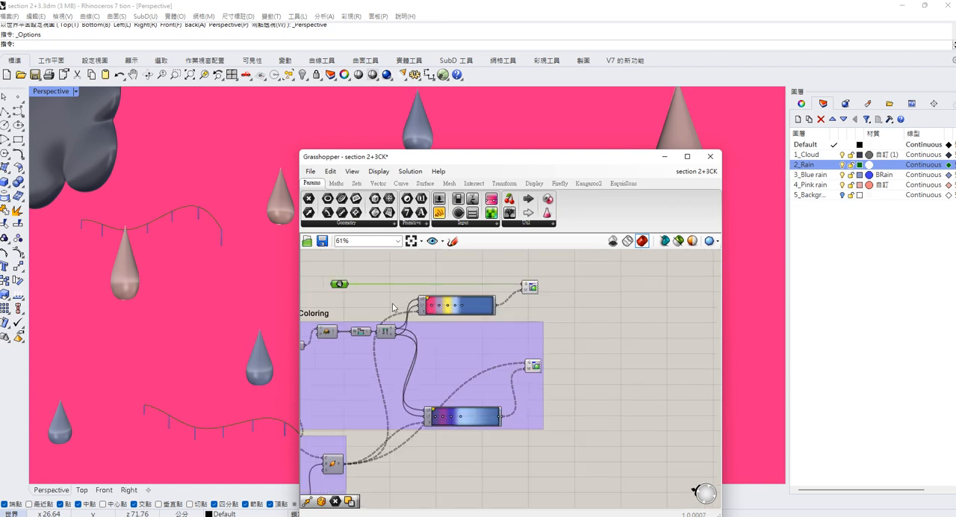
Examine how the domain start and end values and the pipe output feed the inputs of the Coloring group's two gradients.
right_click_drag(381, 344, 463, 331)
scroll(462, 331, "up", 1)
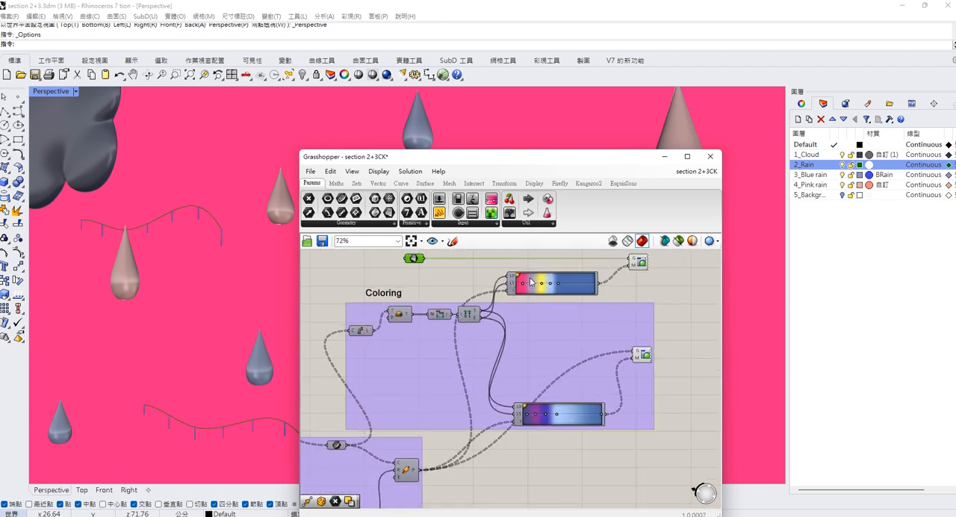
scroll(477, 282, "down", 1)
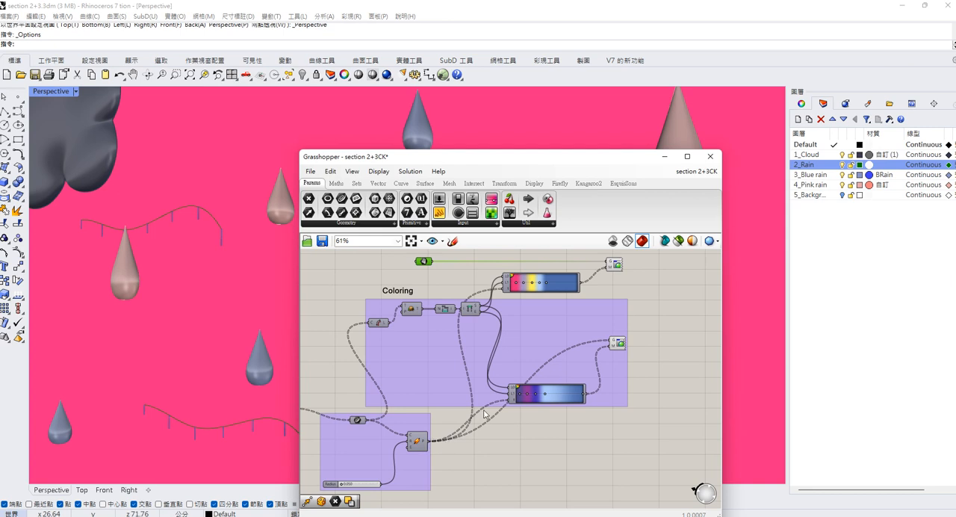
scroll(505, 279, "up", 4)
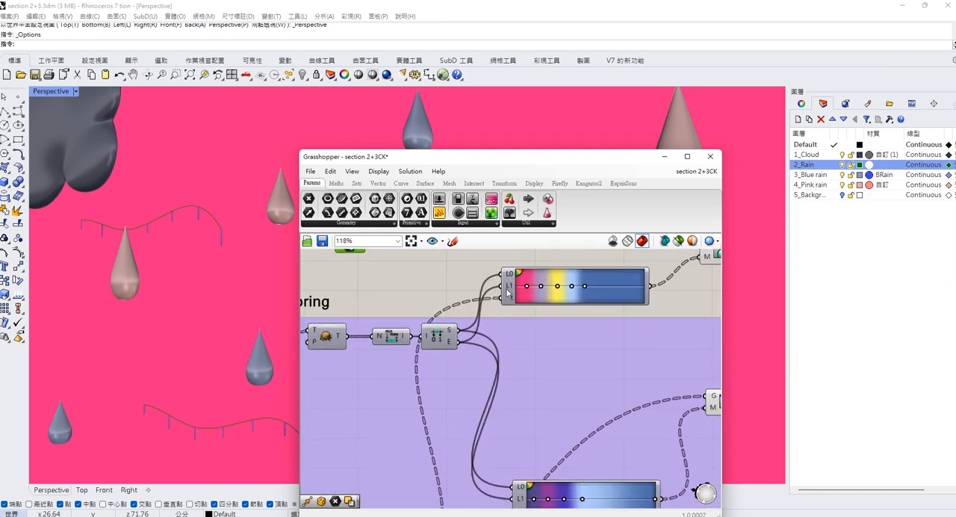
mouse_move(507, 294)
scroll(507, 293, "down", 2)
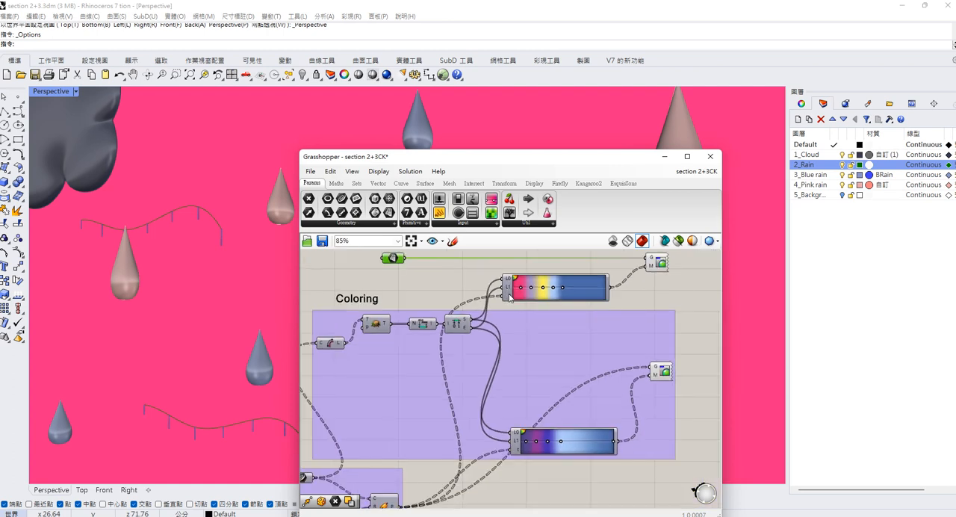
scroll(507, 297, "down", 1)
scroll(489, 291, "up", 1)
Inspect the Surface parameter above the Coloring group and its preview component, and review the whole definition from Sound Capture to Coloring.
right_click_drag(489, 291, 454, 321)
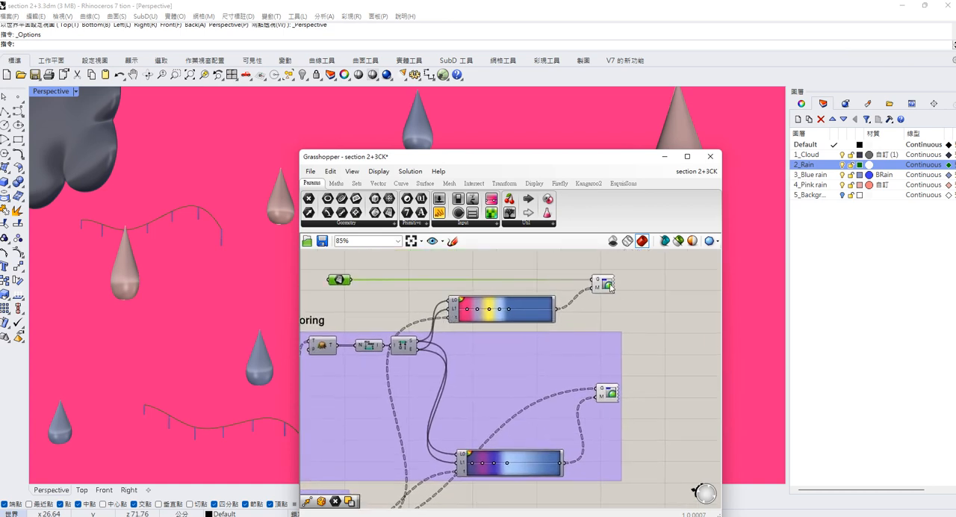
mouse_move(344, 282)
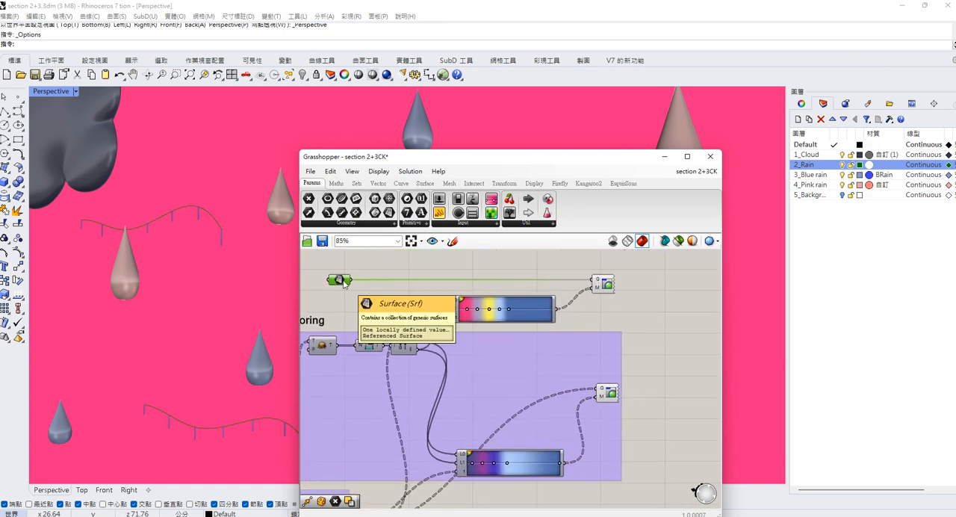
mouse_move(598, 280)
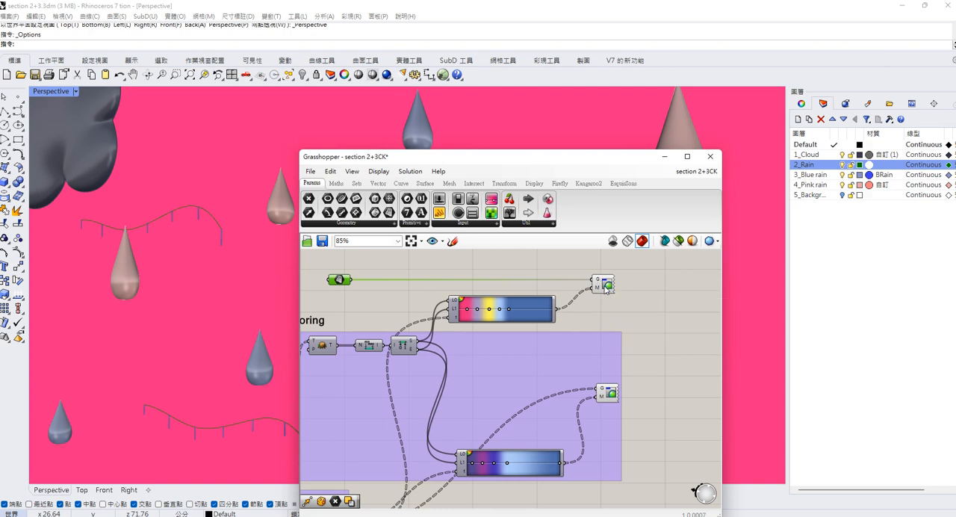
scroll(404, 292, "down", 5)
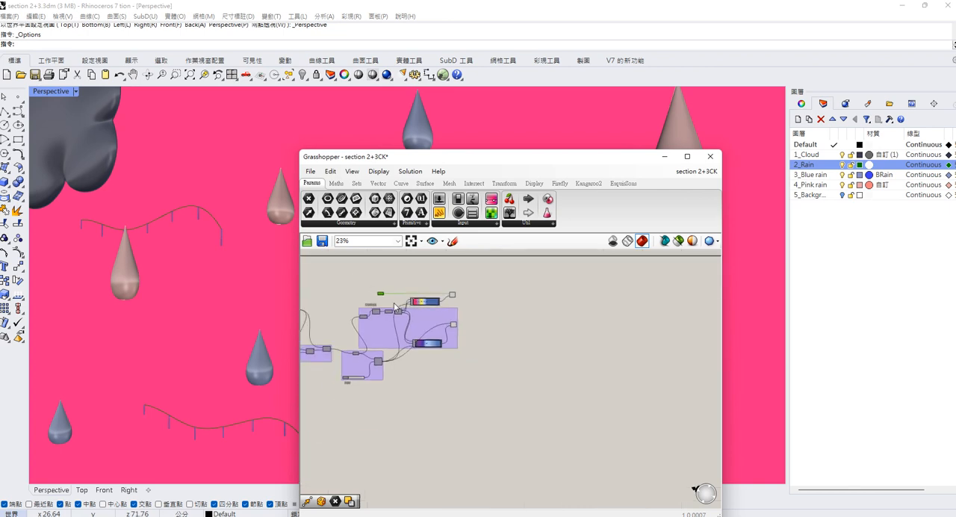
scroll(415, 341, "up", 2)
right_click_drag(416, 340, 513, 336)
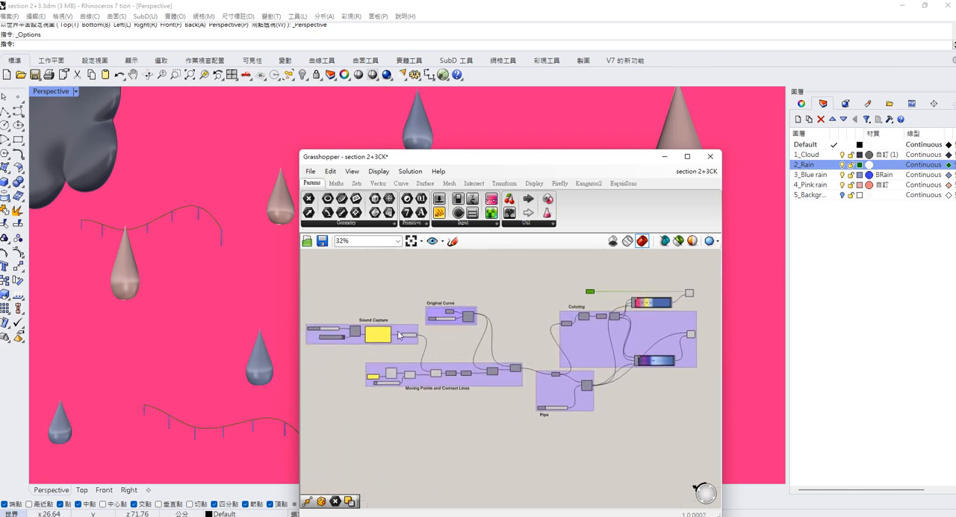